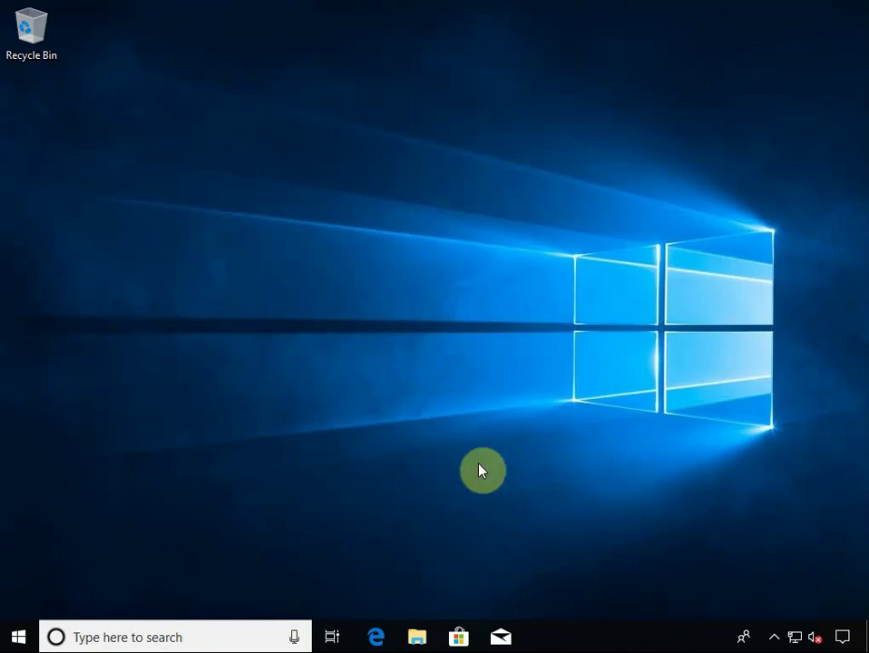
# Step: Open File Explorer and reach Control Panel by entering 'control' in the address bar
pyautogui.click(418, 638)
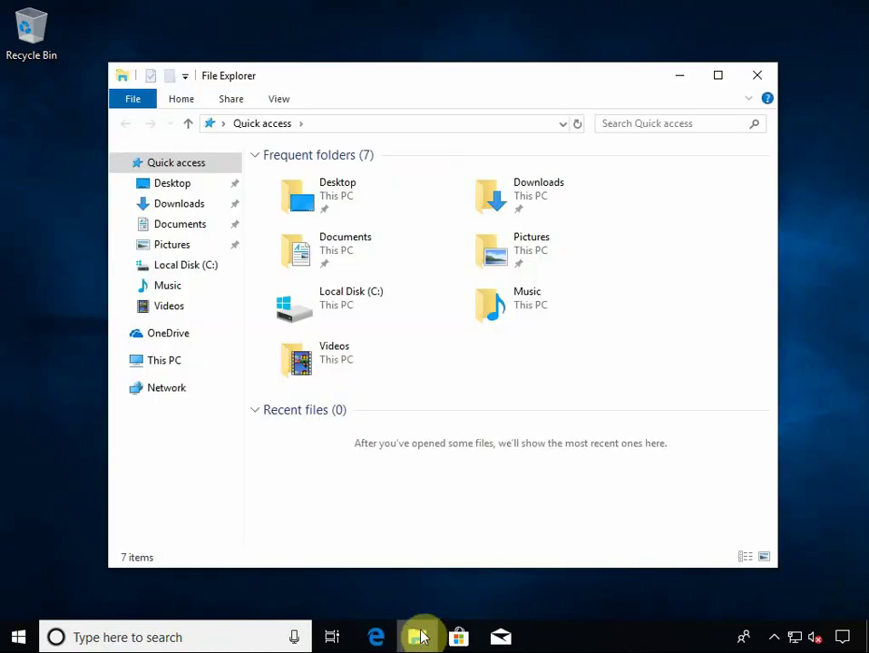
pyautogui.click(417, 125)
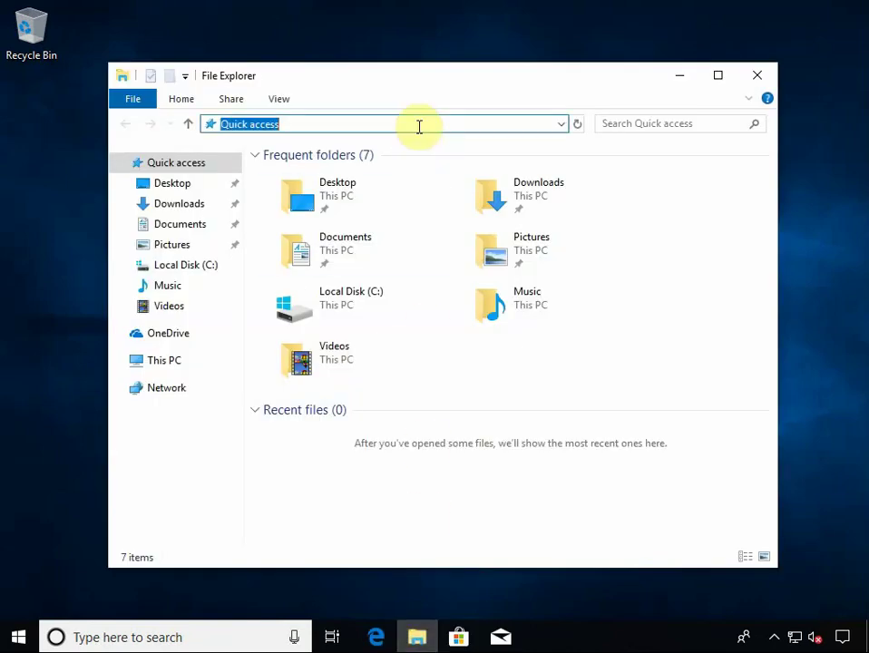
pyautogui.write('control')
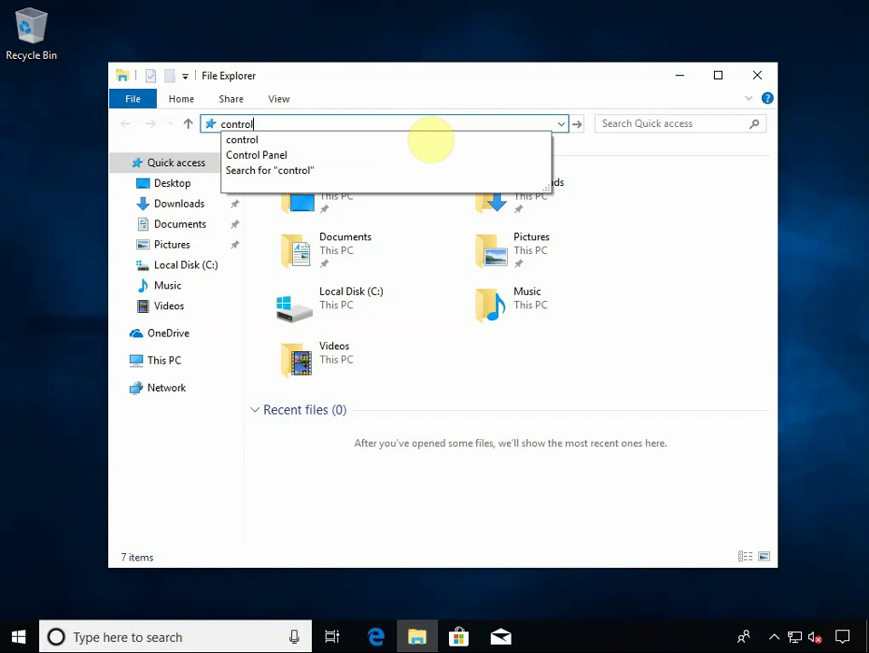
pyautogui.press('Down')
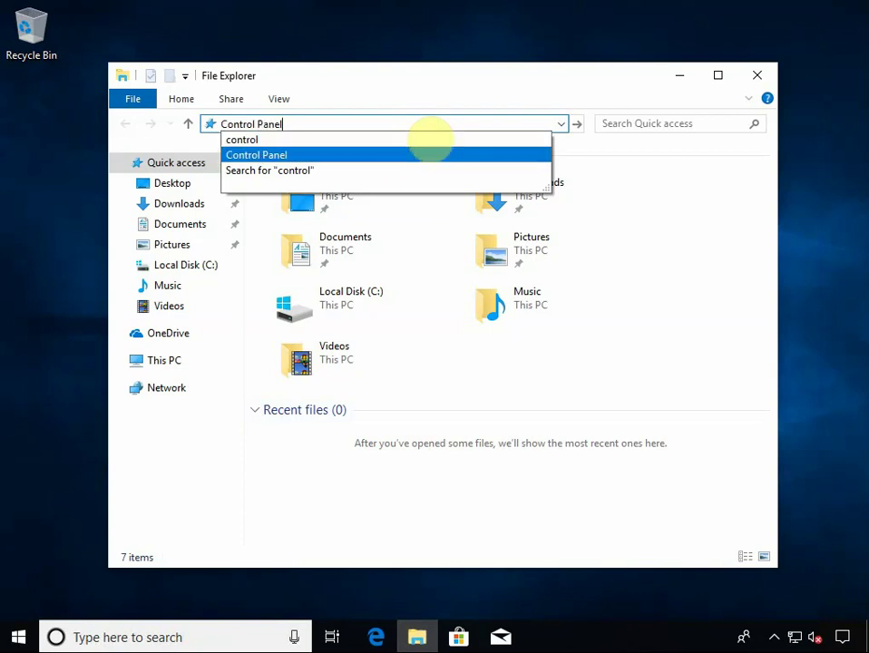
pyautogui.press('Return')
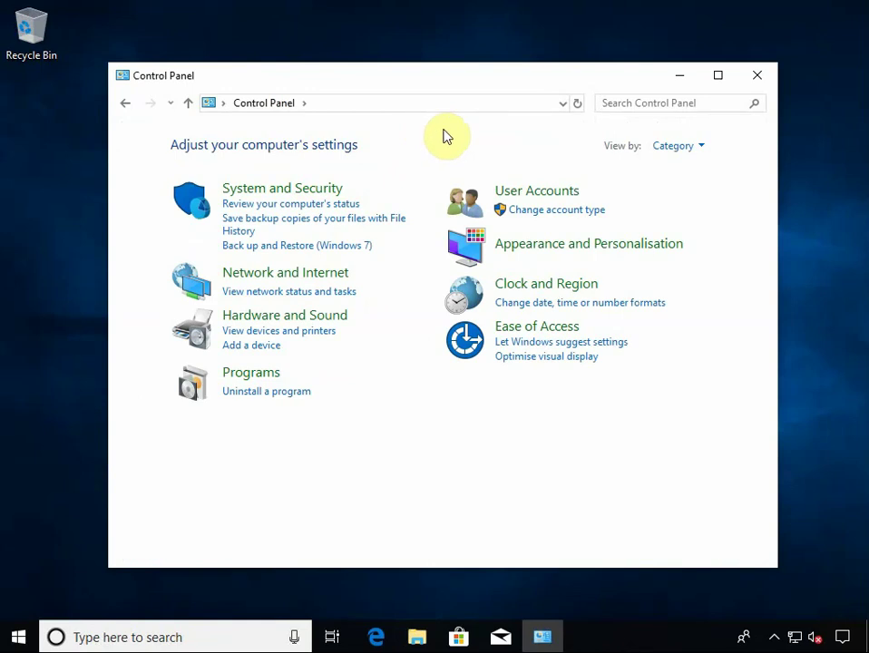
# Step: Switch Control Panel to Small icons view and open Programs and Features
pyautogui.click(702, 151)
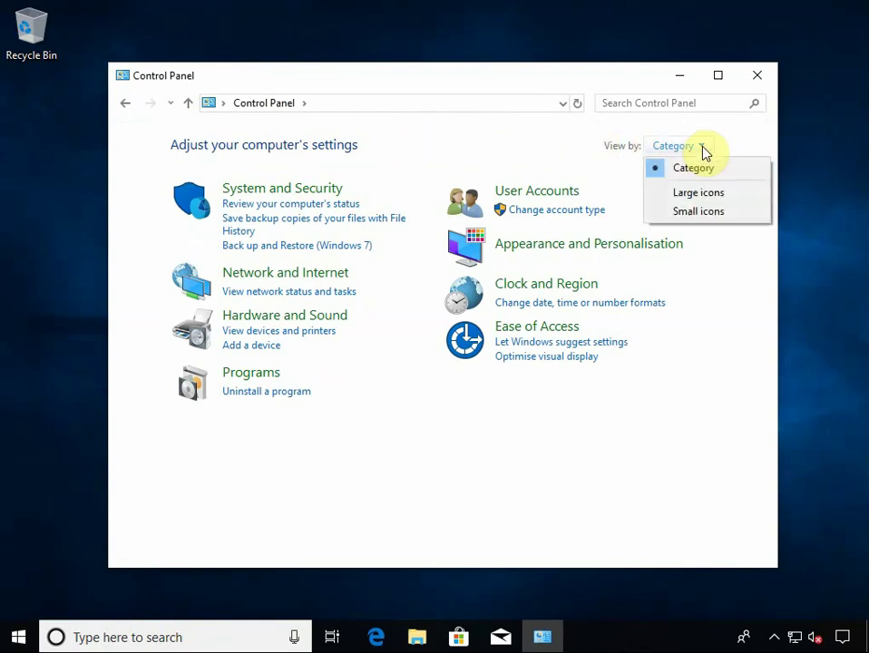
pyautogui.click(743, 214)
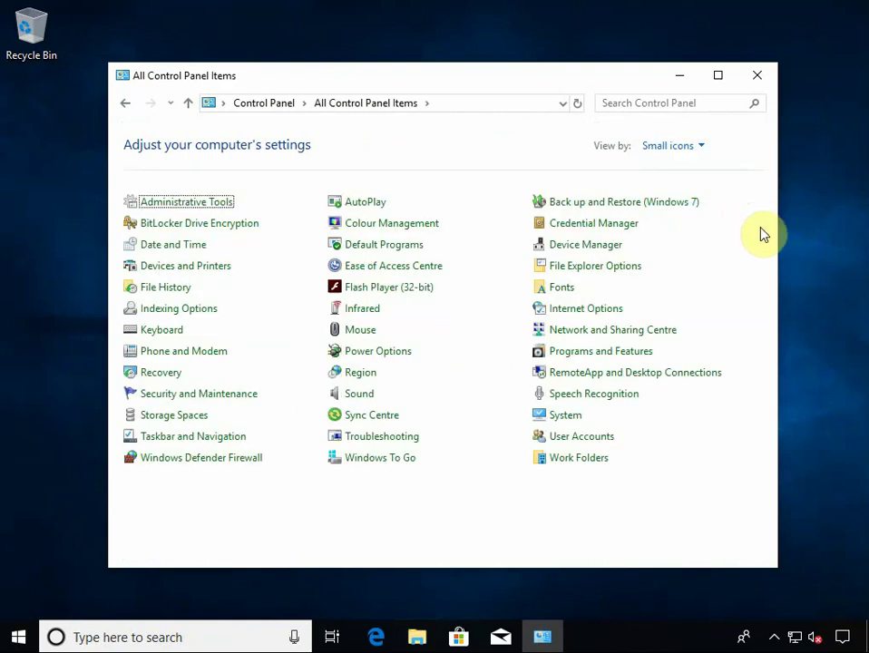
pyautogui.click(635, 352)
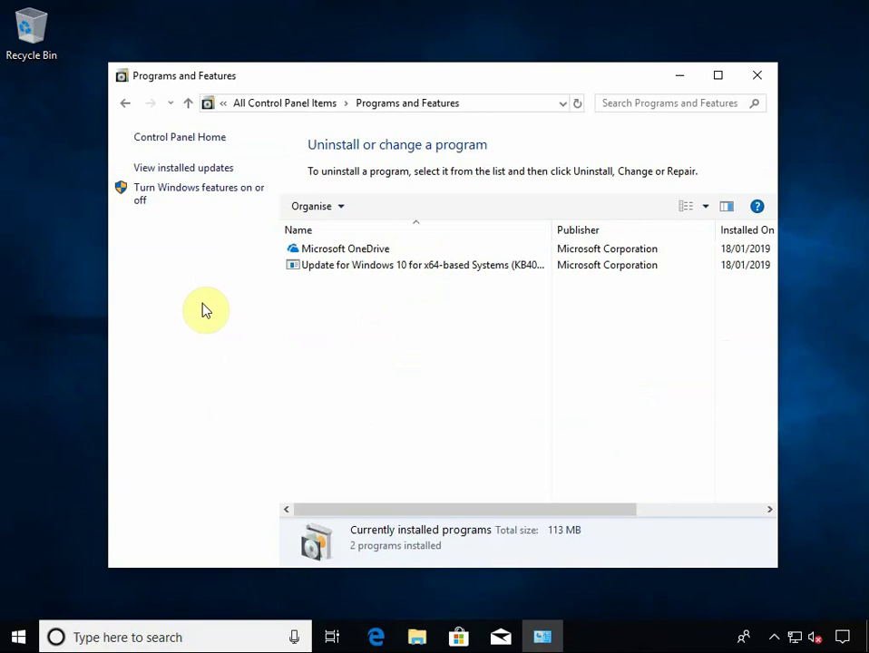
# Step: Open Turn Windows features on or off and expand SMB 1.0/CIFS File Sharing Support
pyautogui.click(190, 195)
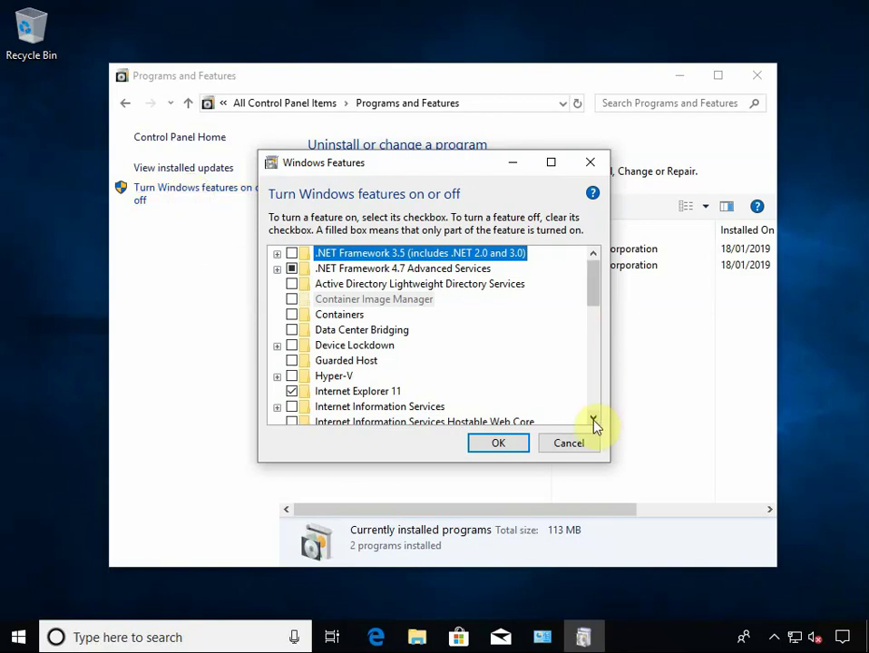
pyautogui.moveTo(594, 423); pyautogui.dragTo(594, 424)
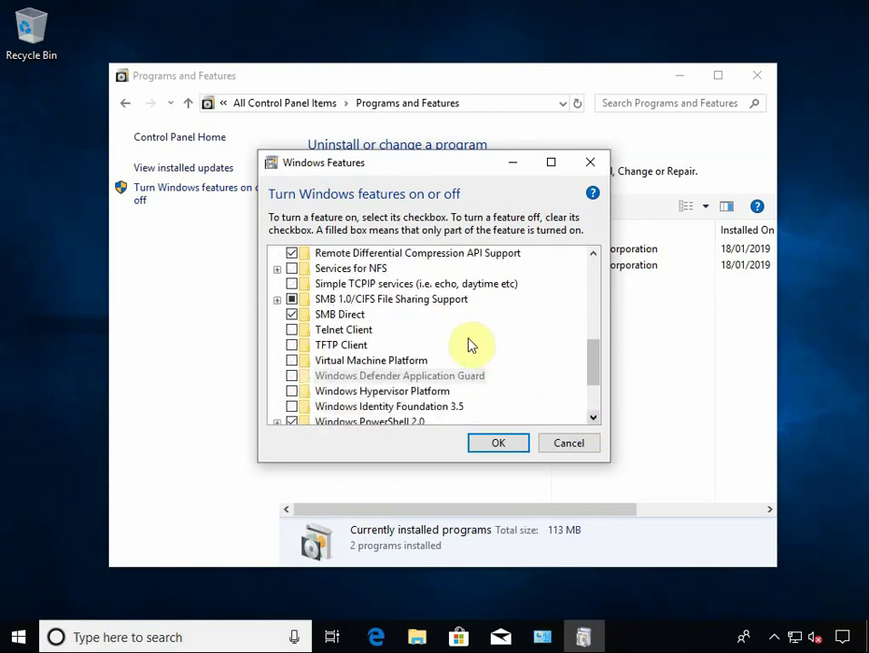
pyautogui.click(278, 300)
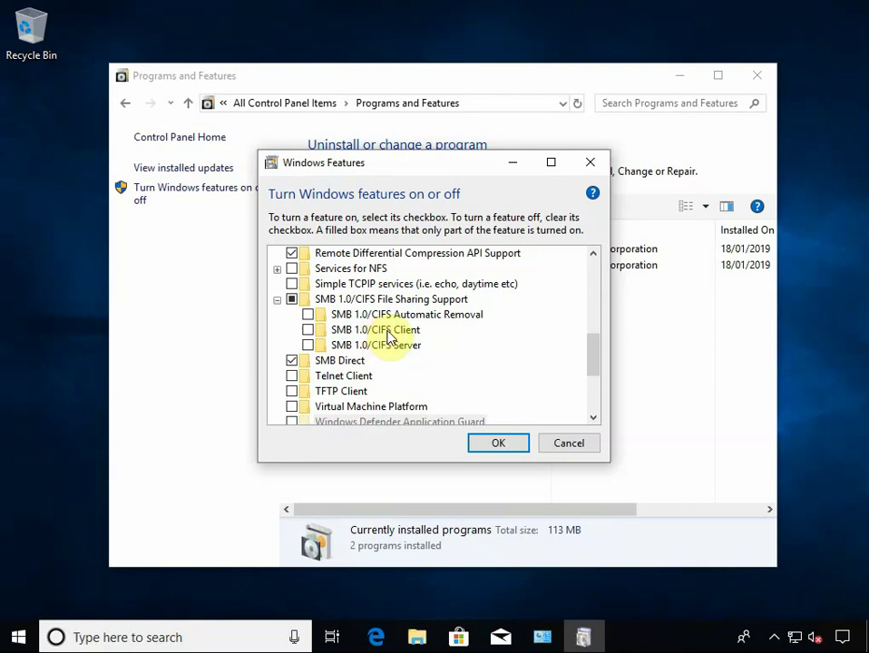
# Step: Tick SMB 1.0/CIFS Client, confirm with OK, and restart the PC
pyautogui.click(308, 330)
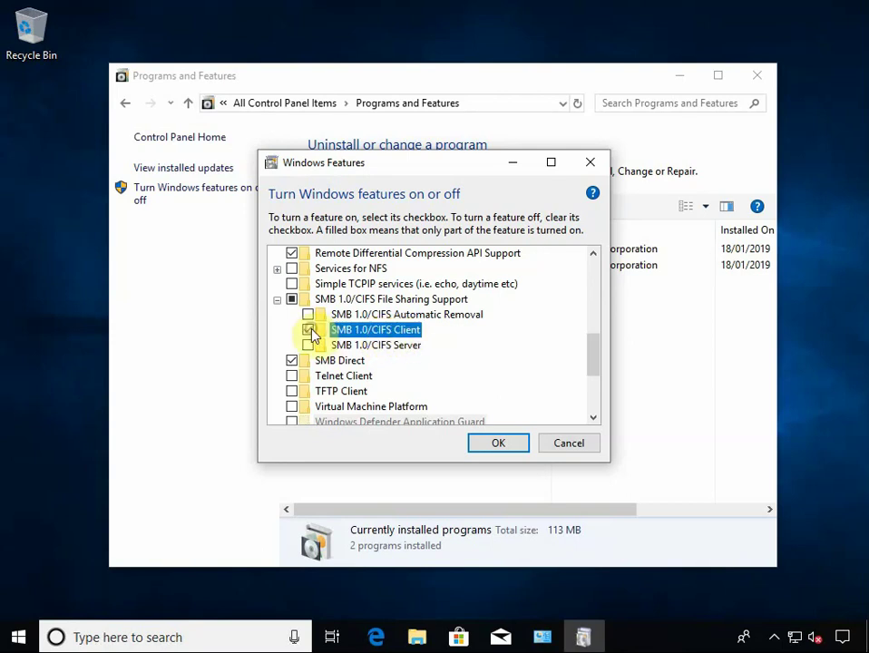
pyautogui.click(517, 448)
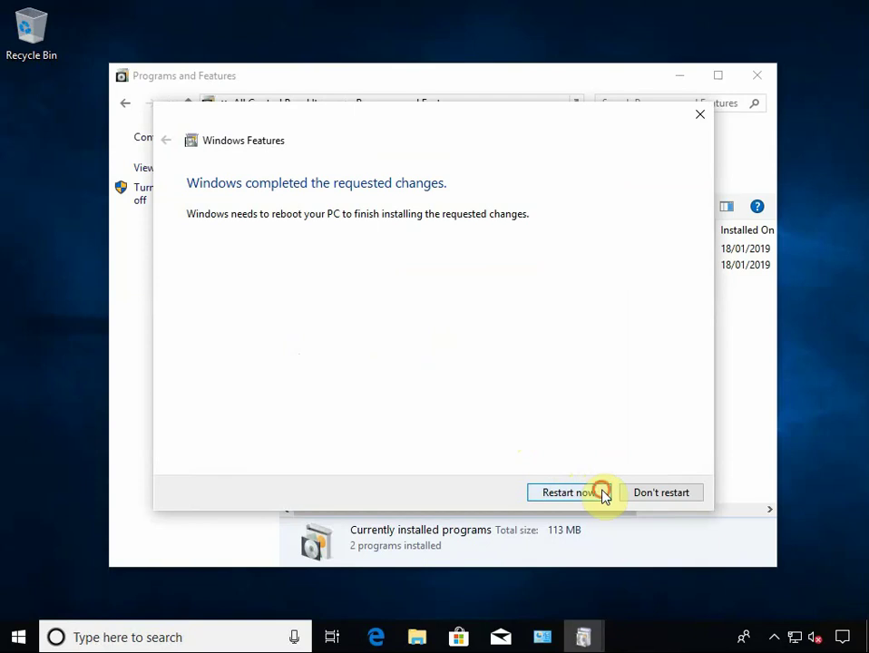
pyautogui.click(603, 492)
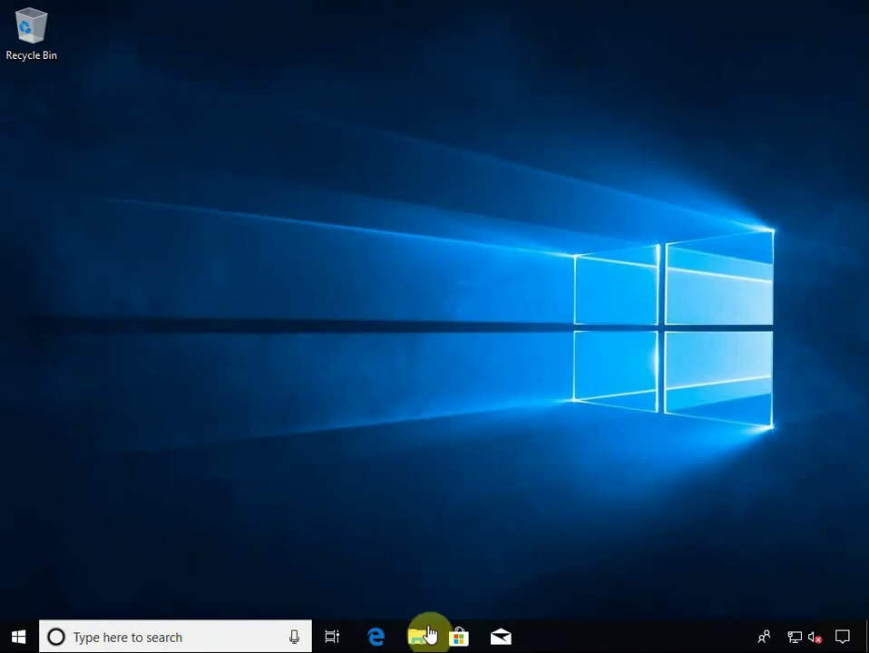
# Step: Open File Explorer and reach Control Panel by entering 'contr' in the address bar
pyautogui.click(420, 636)
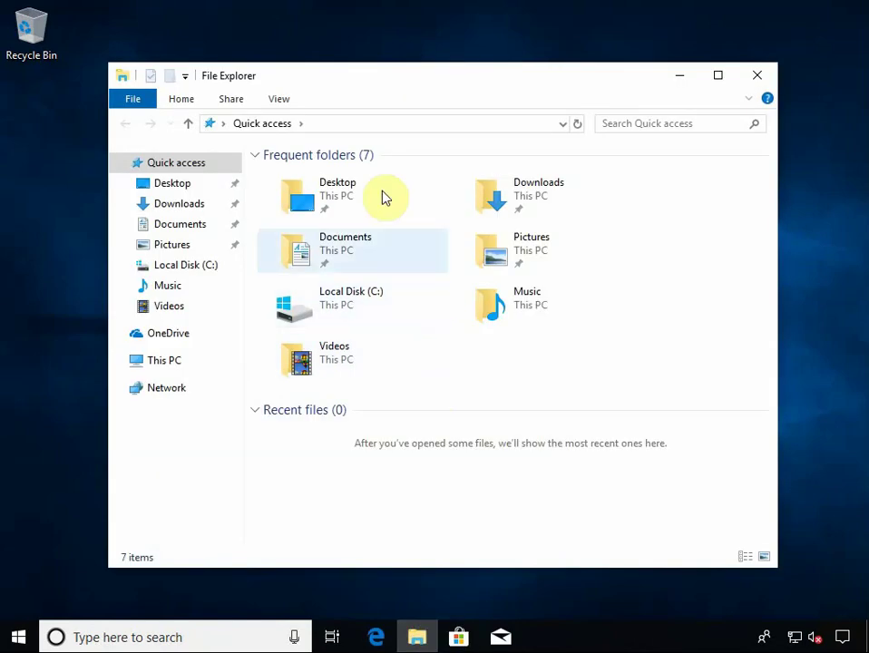
pyautogui.click(377, 123)
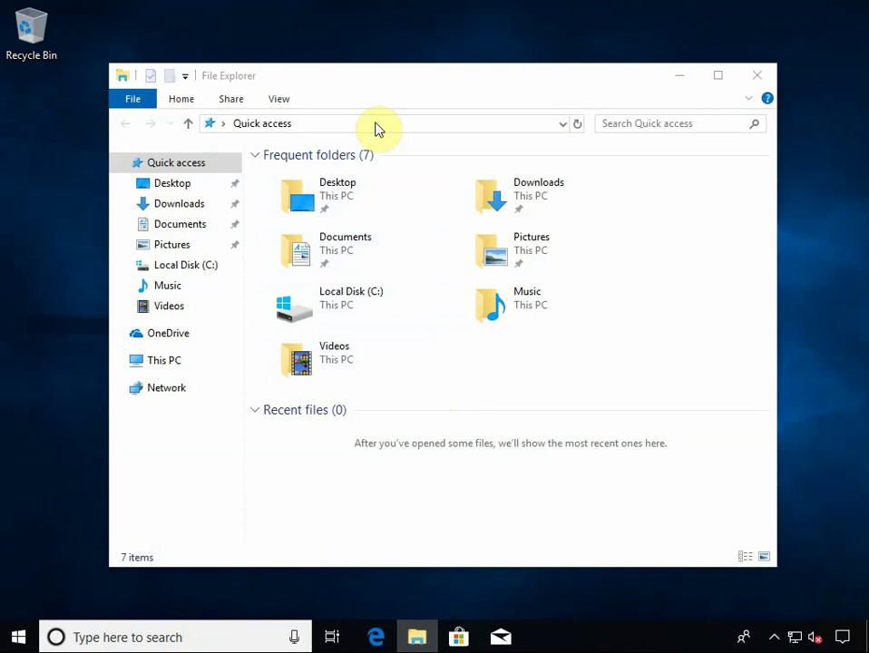
pyautogui.click(384, 124)
pyautogui.write('c')
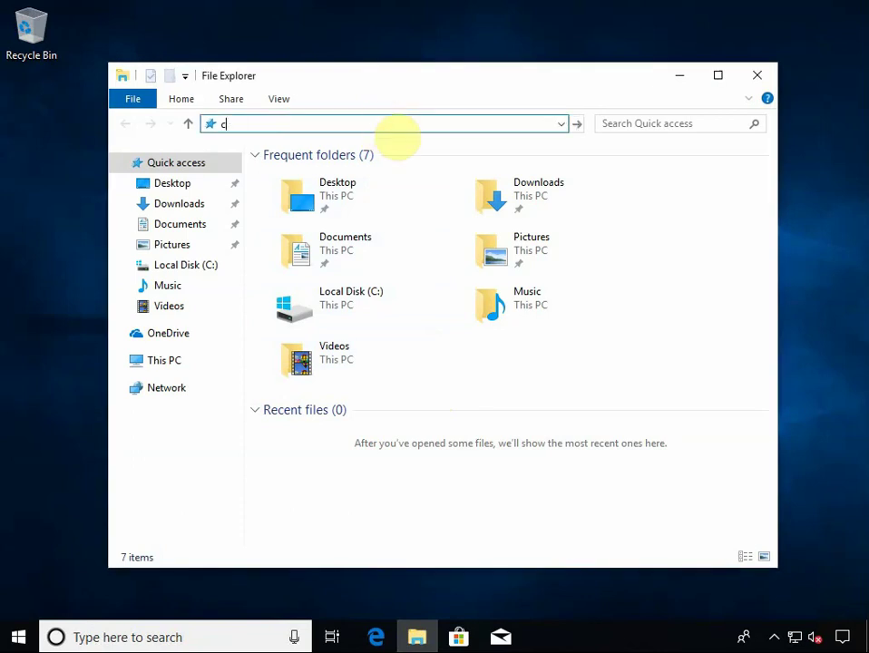
pyautogui.write('ontr')
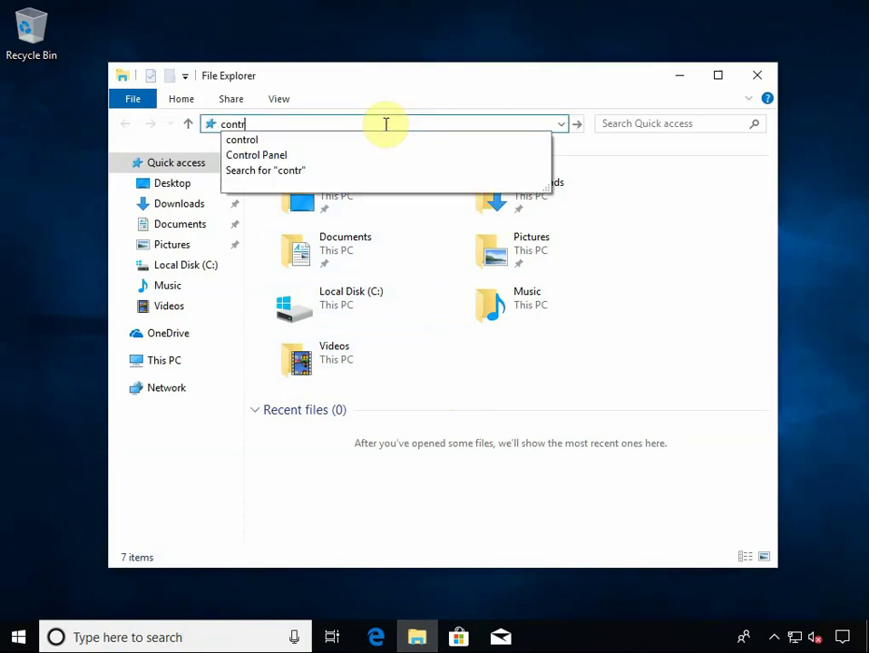
pyautogui.press('Down')
pyautogui.press('Down')
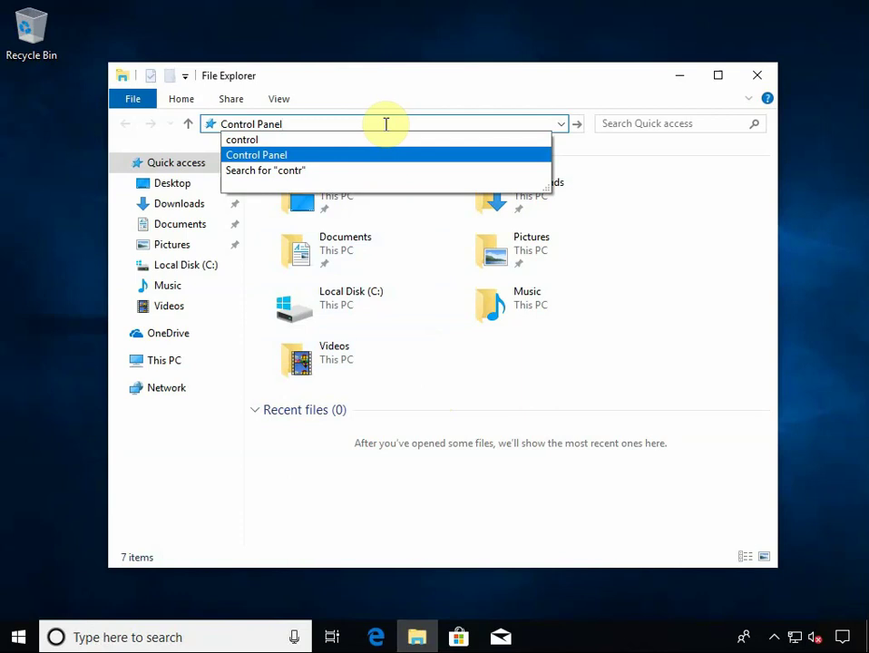
pyautogui.press('Return')
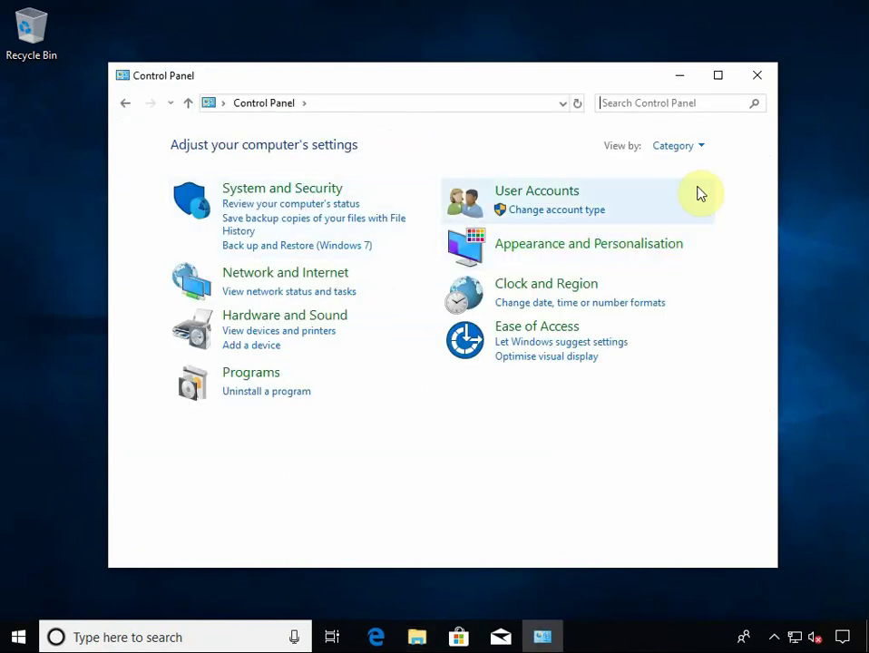
# Step: Switch to Small icons, open Programs and Features, and launch Turn Windows features on or off
pyautogui.click(705, 151)
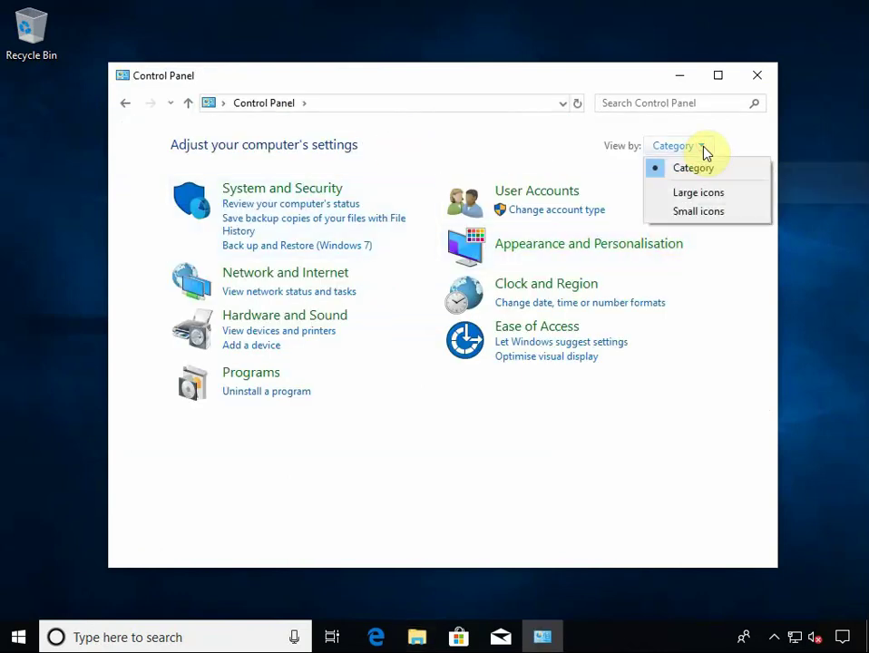
pyautogui.click(733, 210)
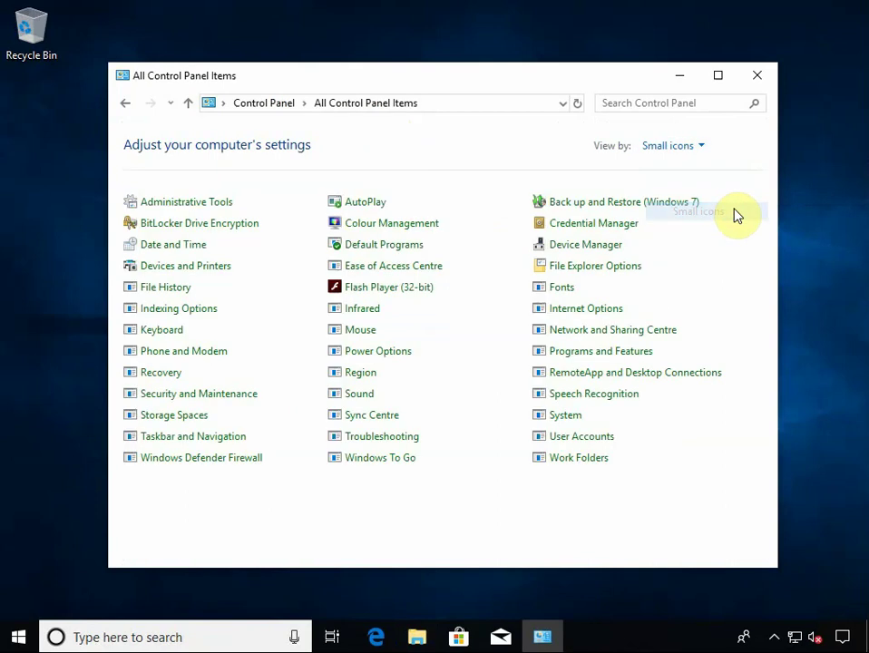
pyautogui.click(624, 353)
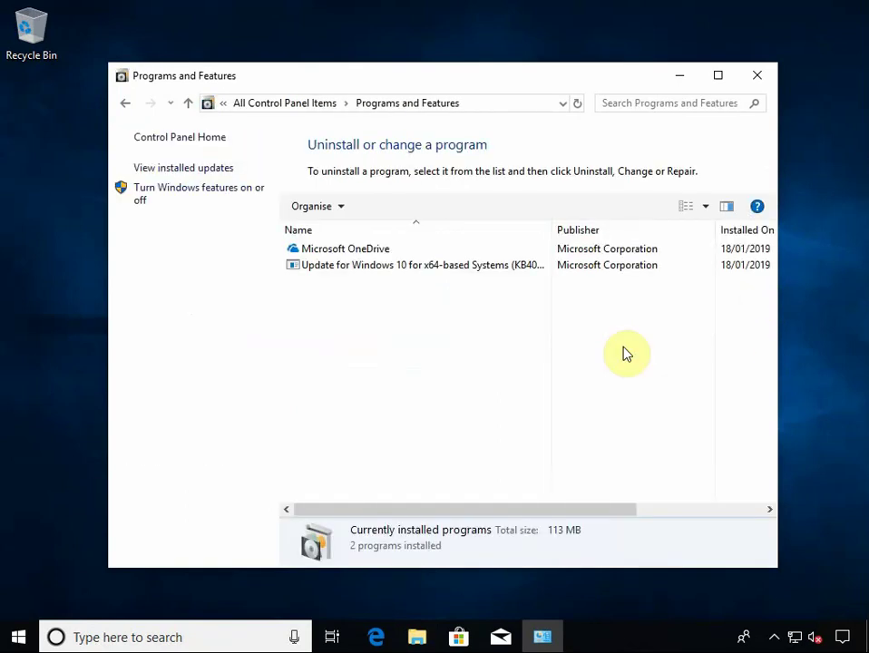
pyautogui.click(224, 192)
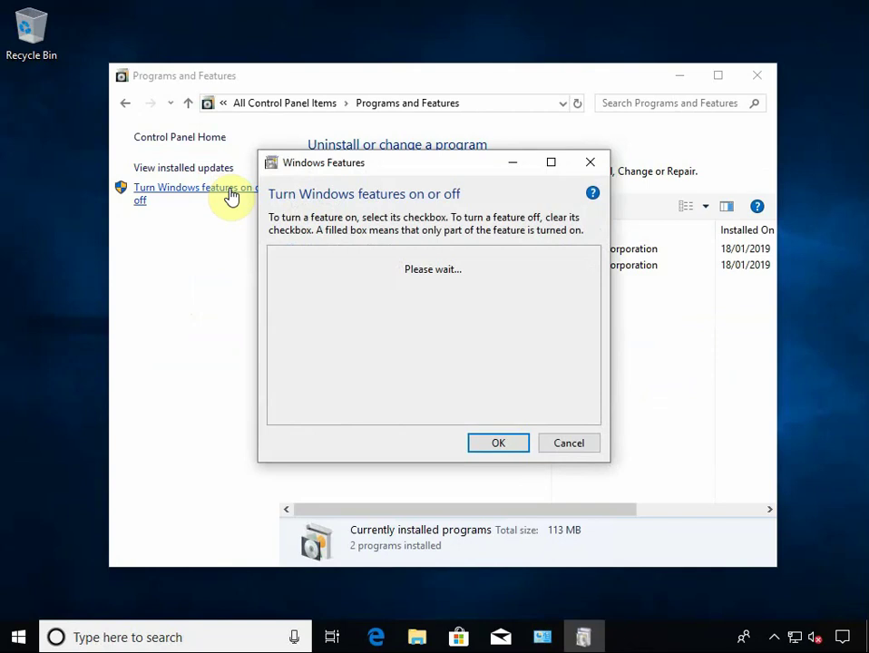
# Step: Expand SMB 1.0/CIFS File Sharing Support to verify Client is ticked, then cancel and close Programs and Features
pyautogui.click(592, 418)
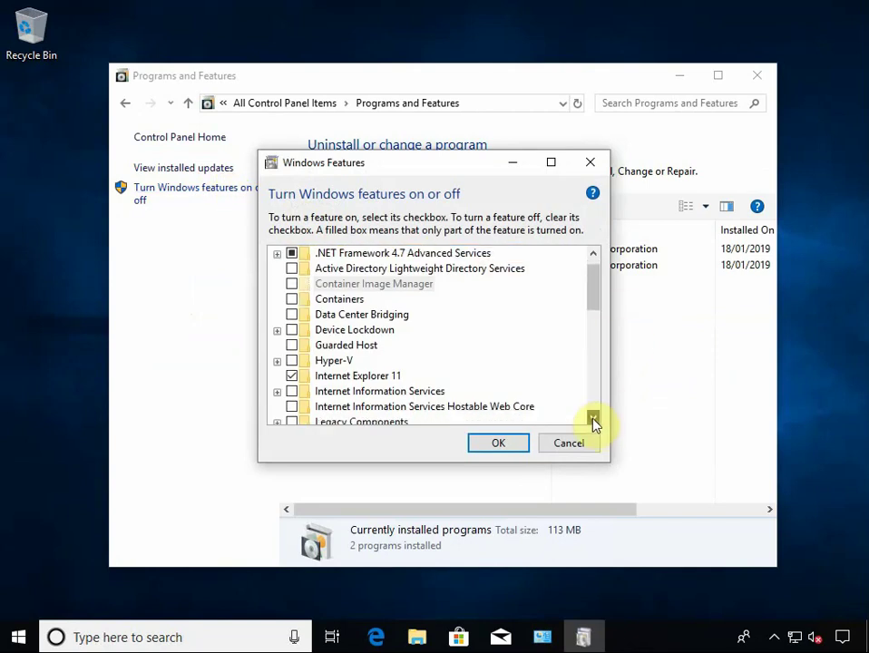
pyautogui.click(592, 418)
pyautogui.click(592, 418)
pyautogui.click(592, 418)
pyautogui.click(592, 418)
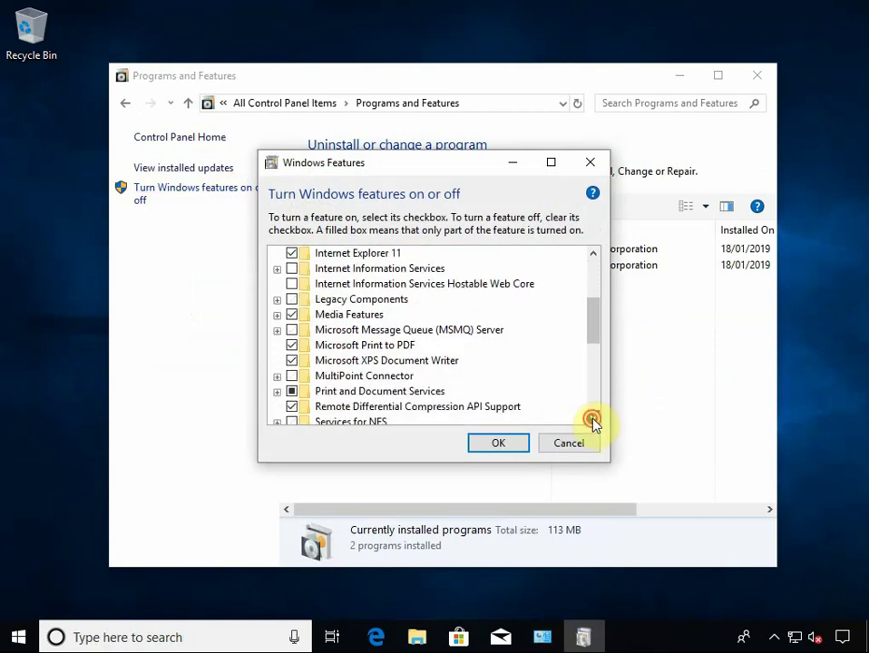
pyautogui.click(592, 418)
pyautogui.click(593, 418)
pyautogui.click(592, 418)
pyautogui.click(592, 418)
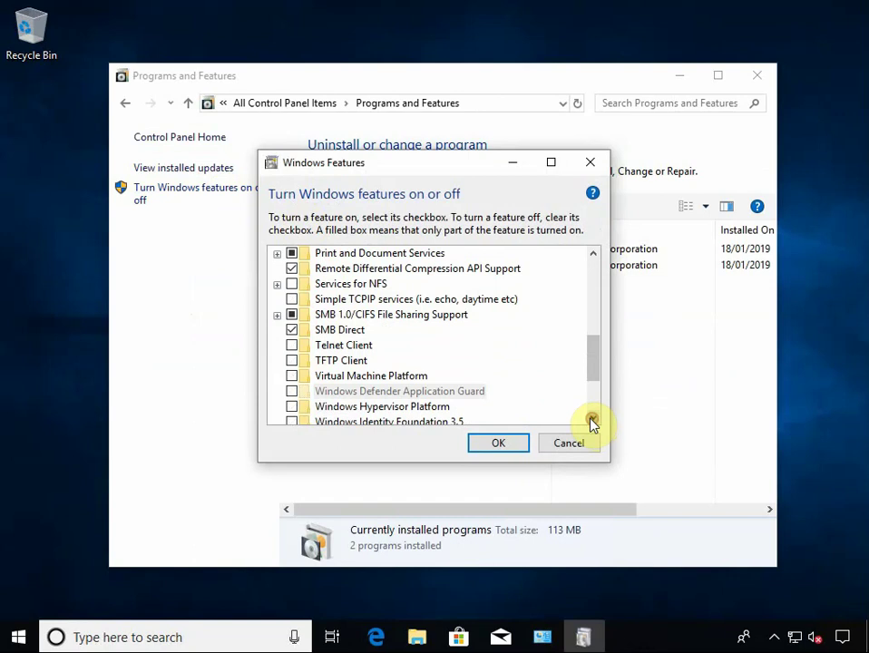
pyautogui.click(276, 315)
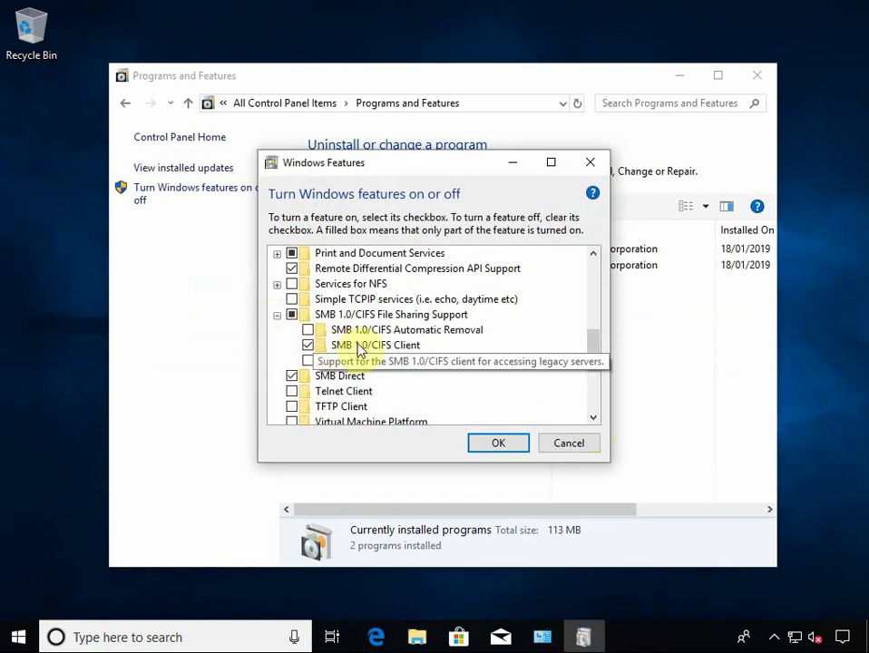
pyautogui.click(569, 444)
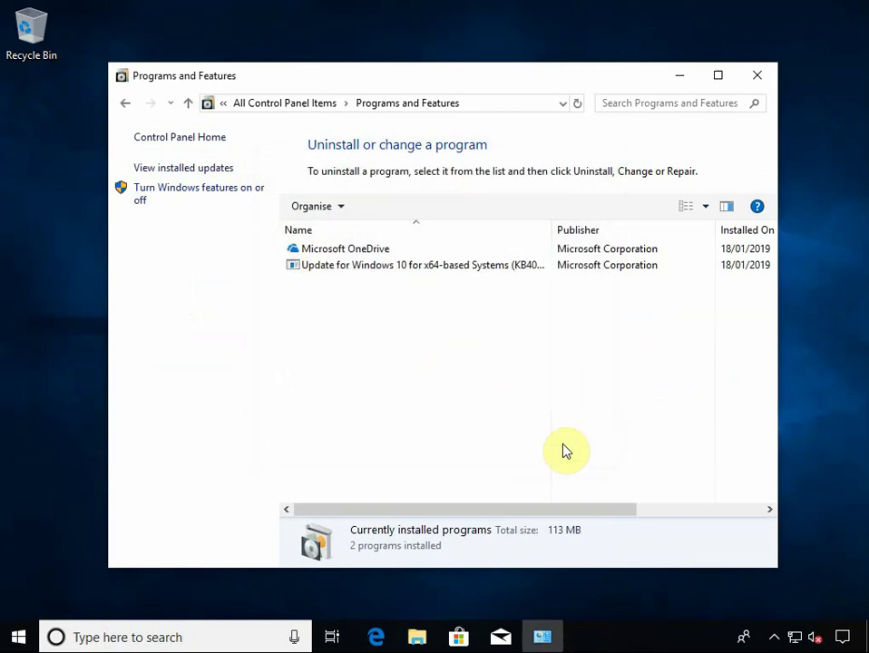
pyautogui.click(756, 78)
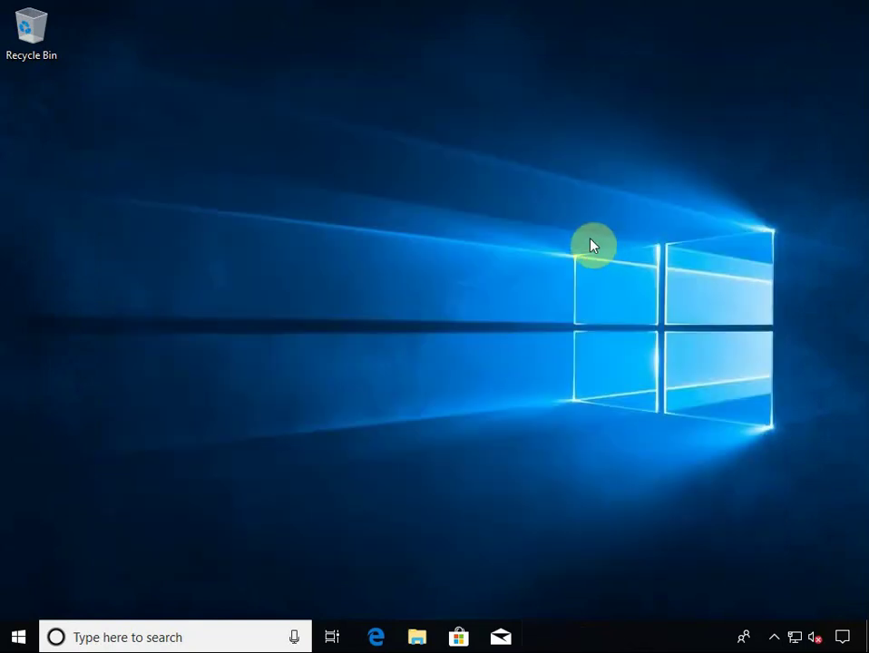